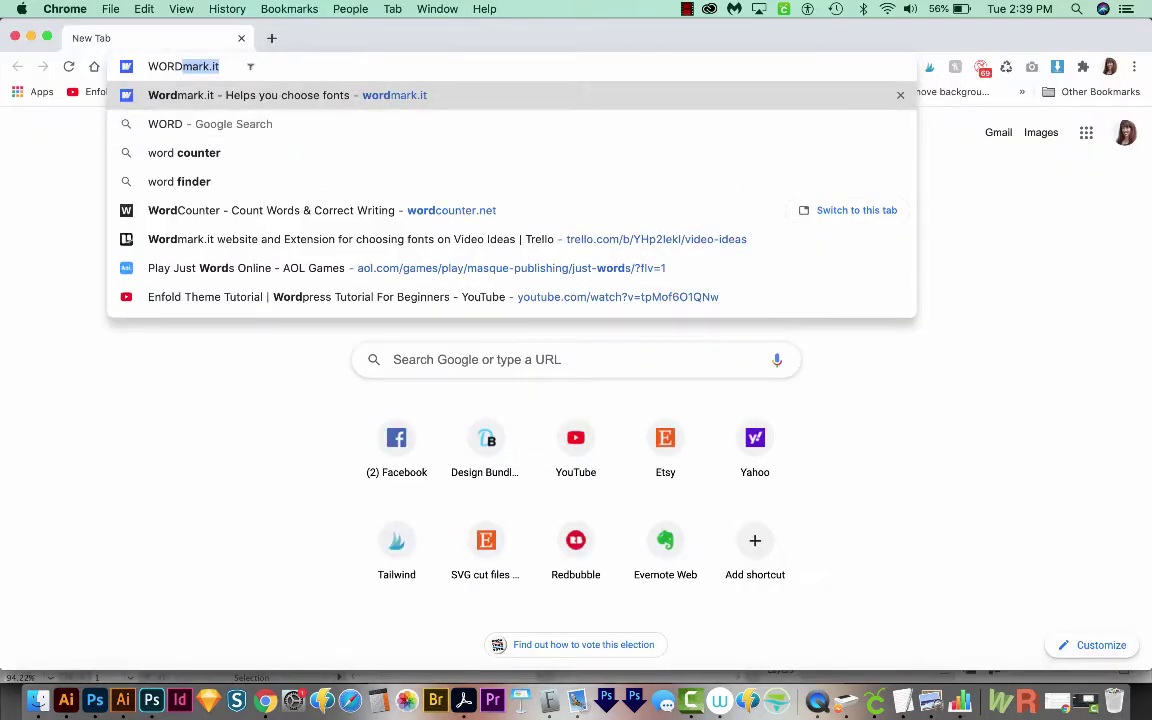
Step: Open wordmark.it and preview the word NURSE in the fonts installed on the computer
{"action": "key", "text": "Right"}
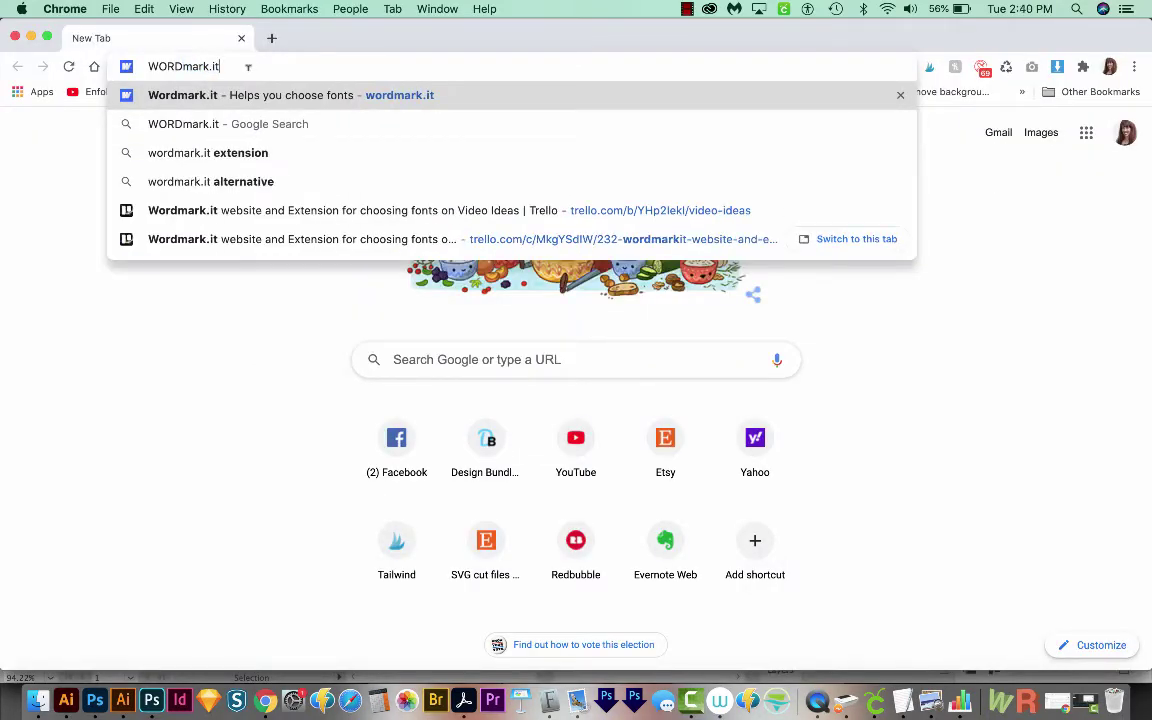
{"action": "key", "text": "Return"}
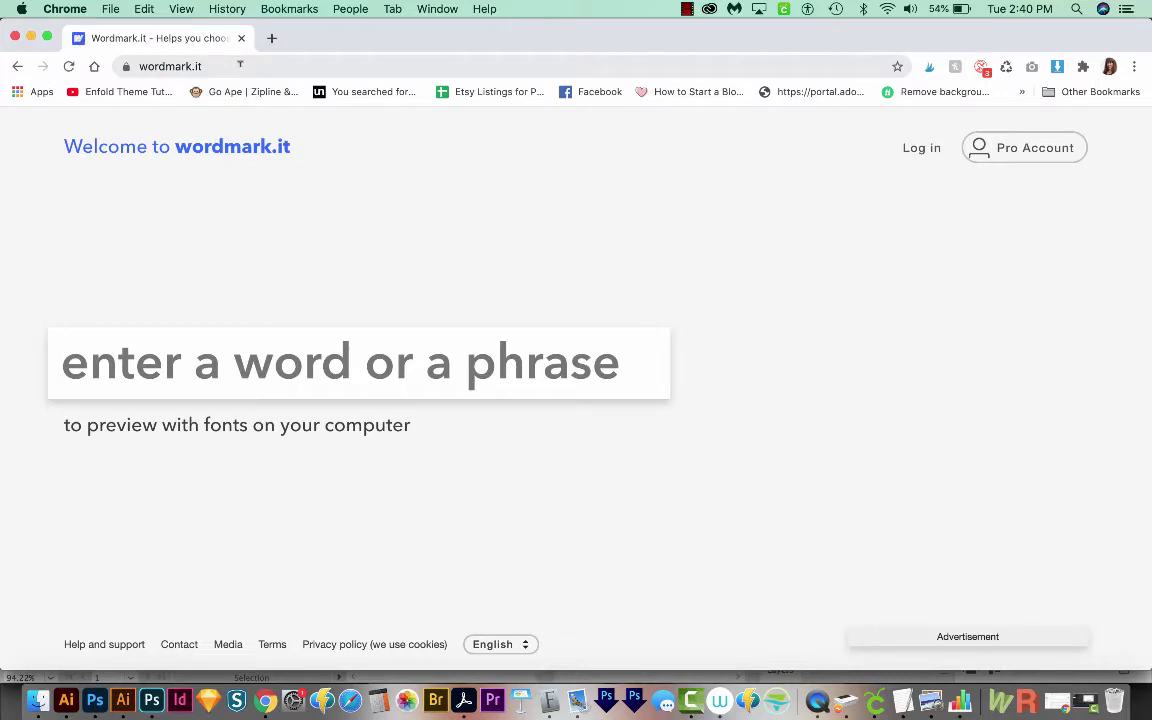
{"action": "type", "text": "NURSE"}
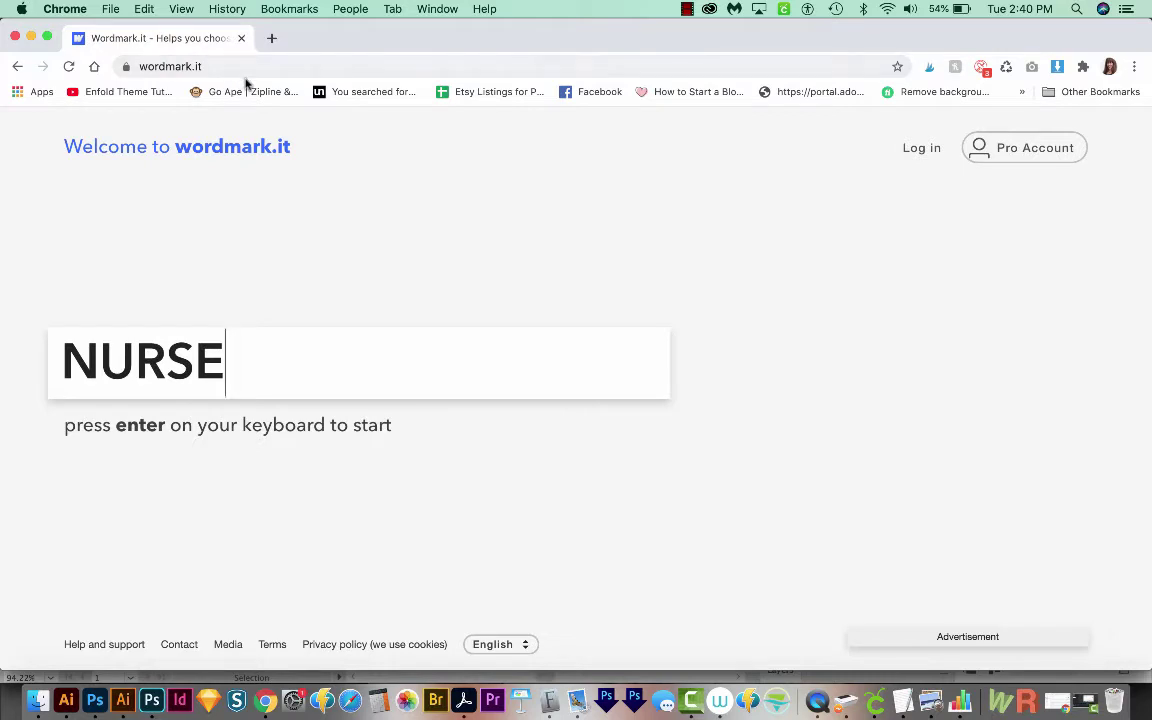
{"action": "key", "text": "Return"}
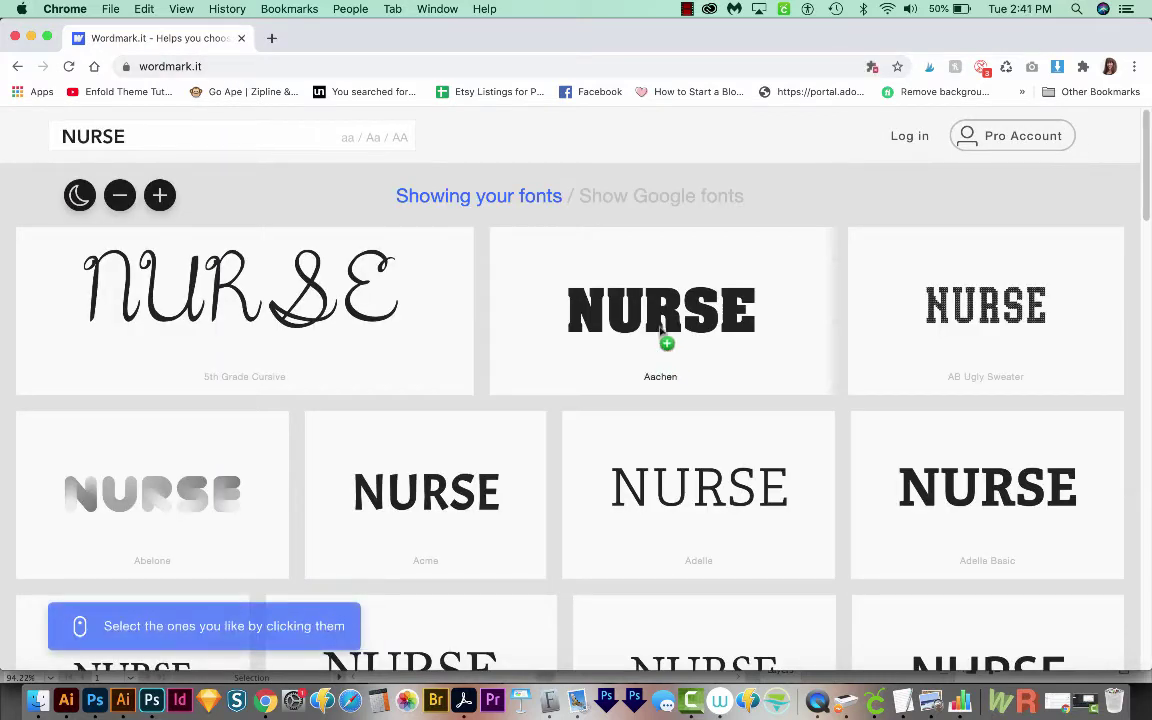
{"action": "left_click_drag", "start_coordinate": [1143, 140], "coordinate": [1115, 119]}
Step: Set the Flash permission to Allow in the site settings for wordmark.it and close the settings
{"action": "left_click_drag", "start_coordinate": [683, 309], "coordinate": [127, 72]}
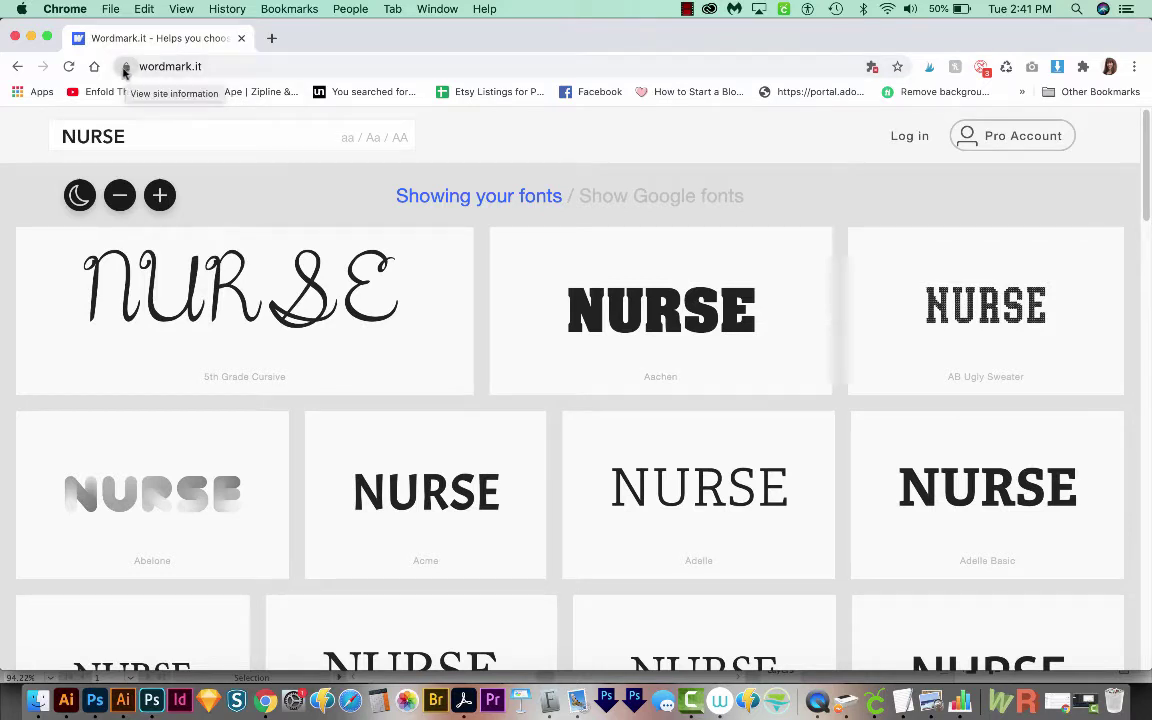
{"action": "left_click", "coordinate": [126, 68]}
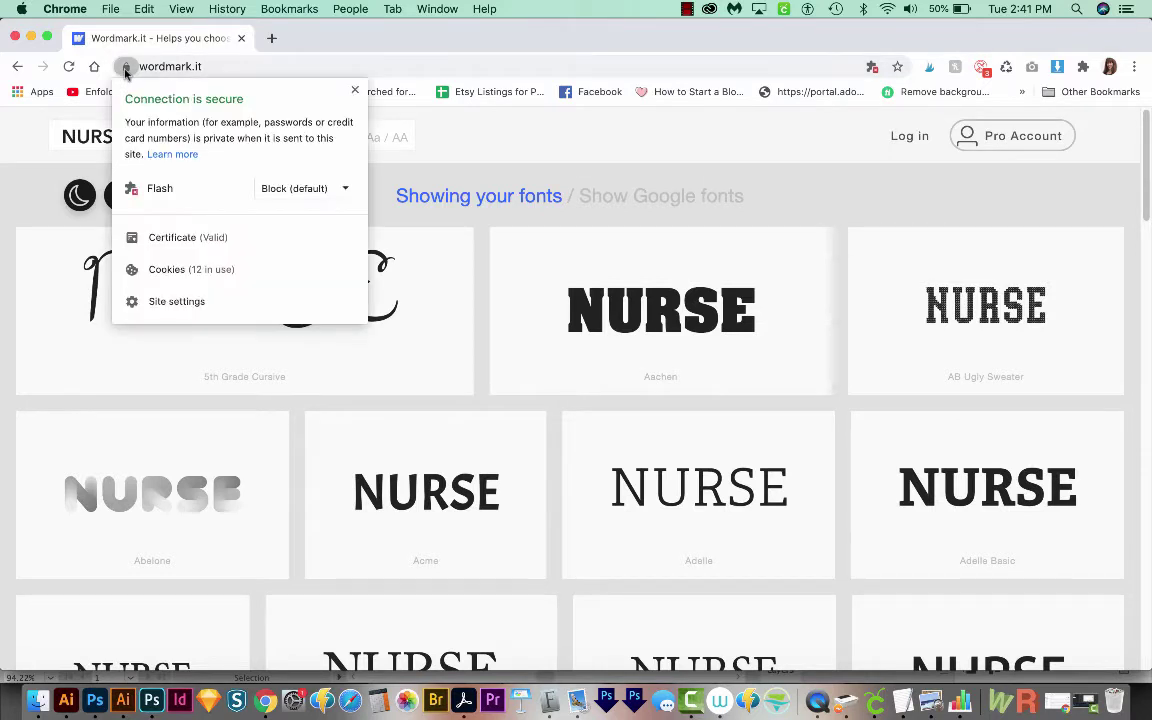
{"action": "left_click", "coordinate": [186, 305]}
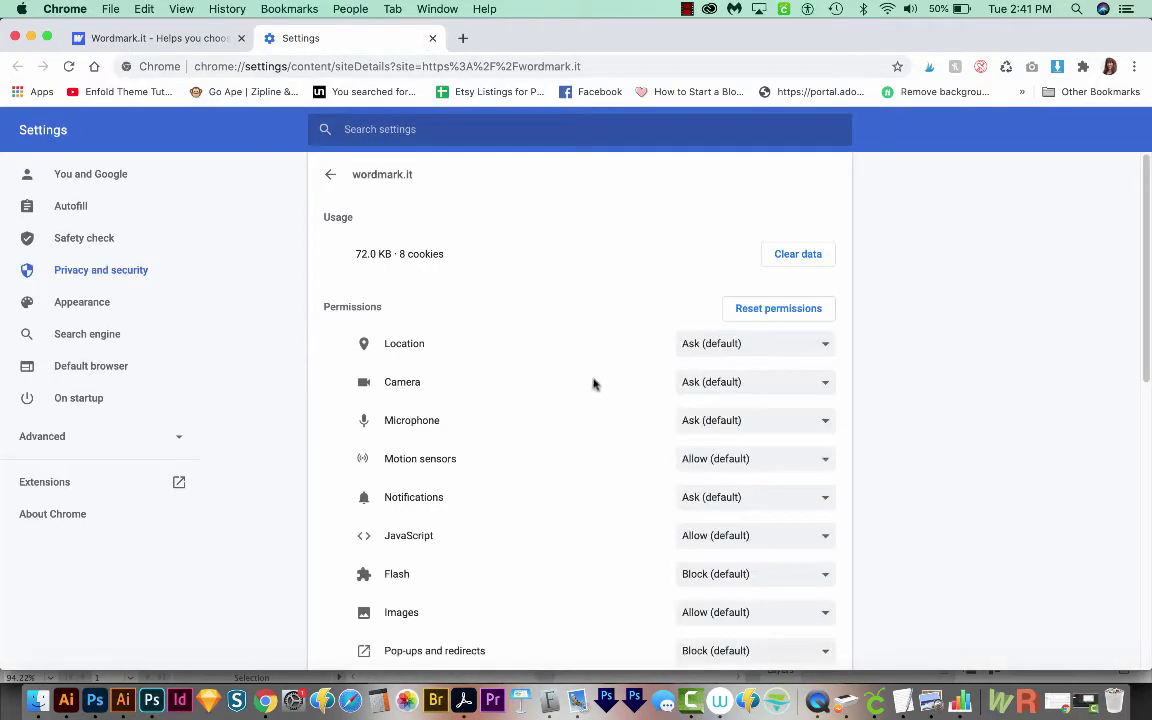
{"action": "scroll", "coordinate": [1132, 195], "scroll_direction": "down", "scroll_amount": 2}
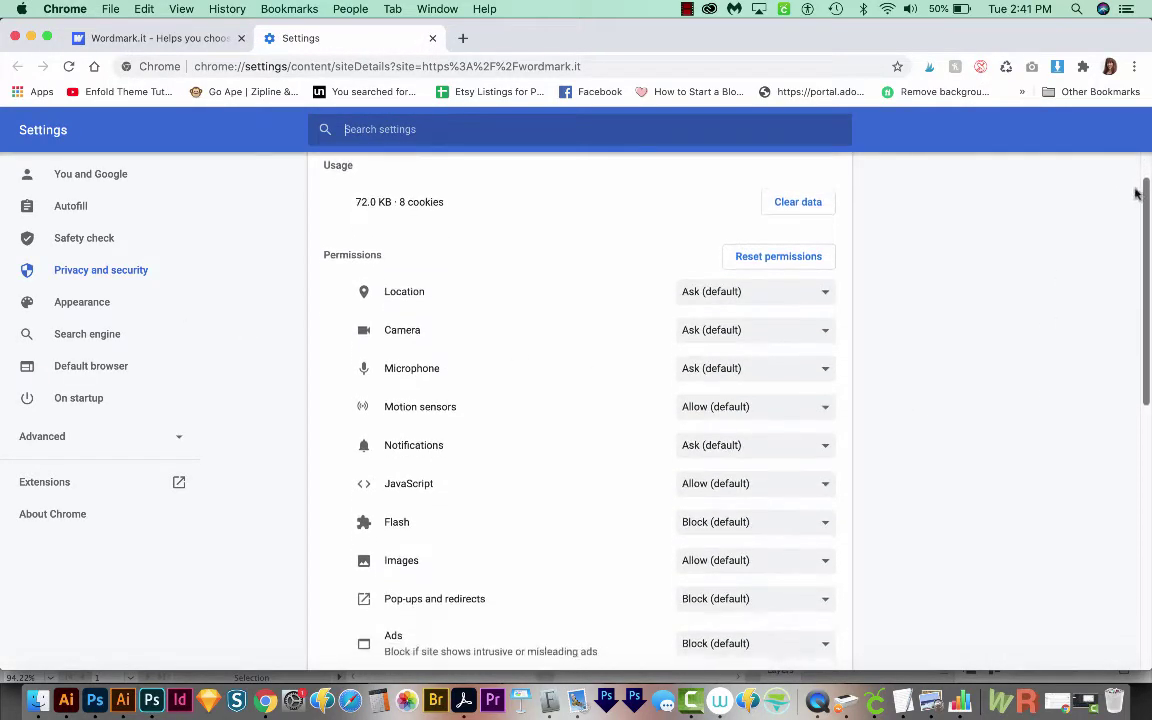
{"action": "scroll", "coordinate": [1127, 207], "scroll_direction": "down", "scroll_amount": 1}
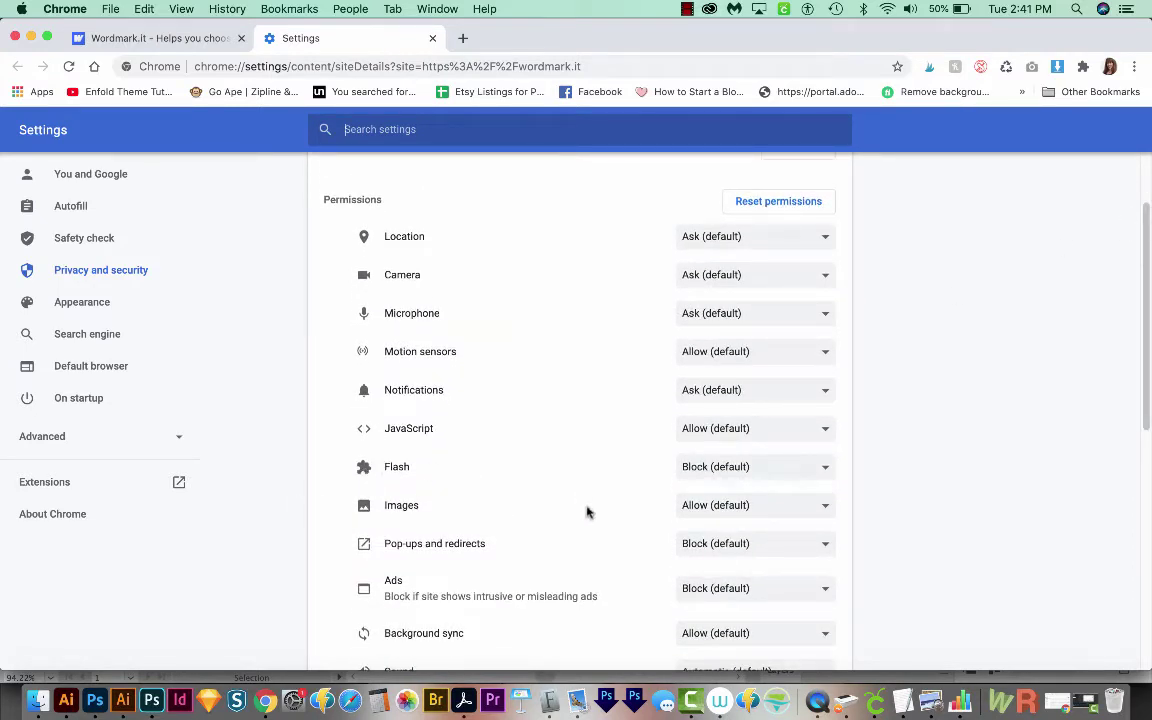
{"action": "left_click", "coordinate": [789, 475]}
{"action": "left_click", "coordinate": [756, 481]}
{"action": "scroll", "coordinate": [897, 285], "scroll_direction": "up", "scroll_amount": 2}
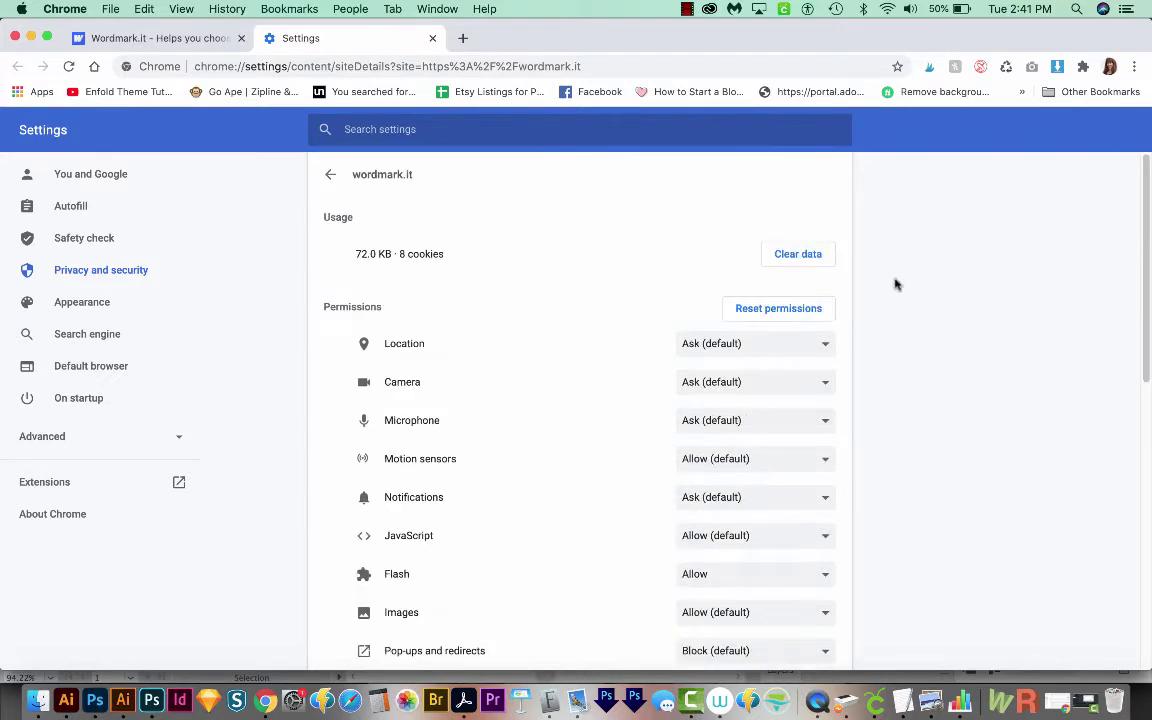
{"action": "left_click", "coordinate": [431, 38]}
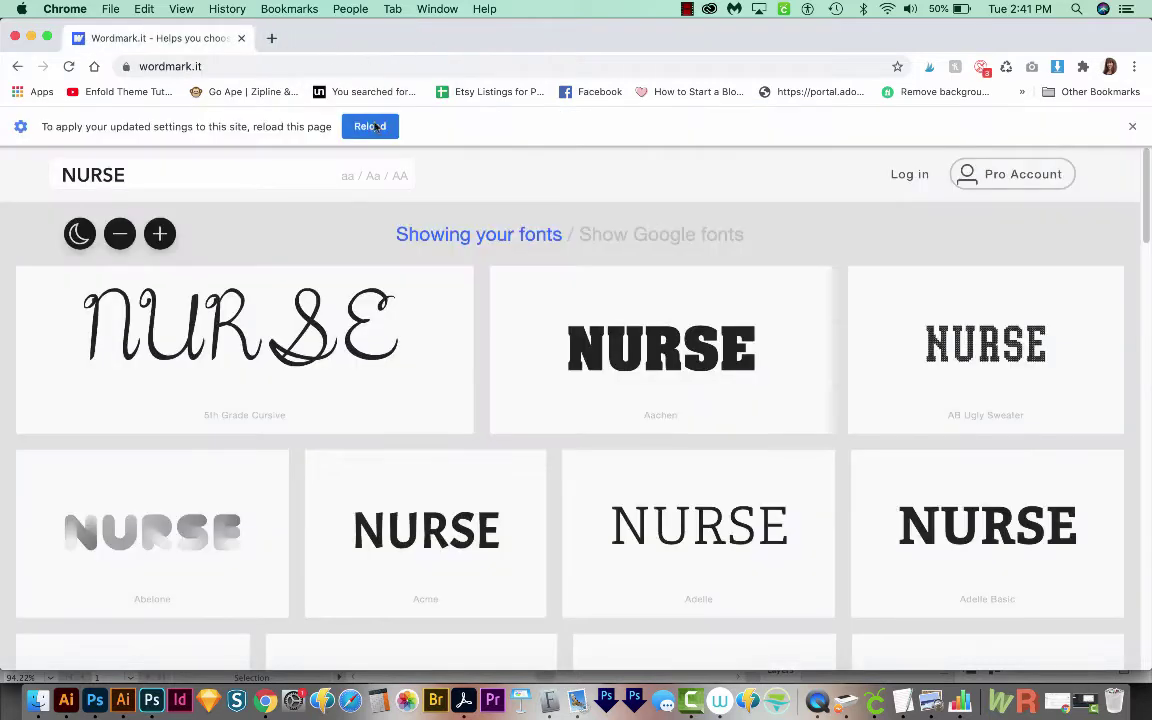
Step: Reload wordmark.it, preview the word NURSE again and browse the installed fonts
{"action": "left_click", "coordinate": [260, 65]}
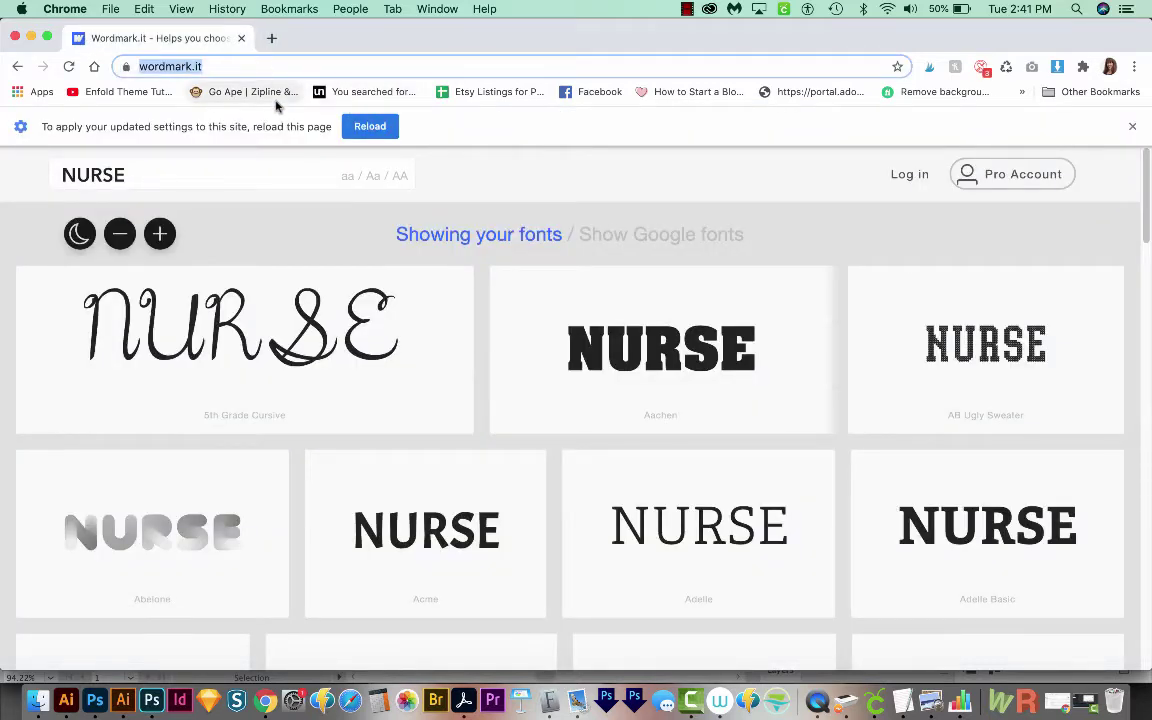
{"action": "key", "text": "Return"}
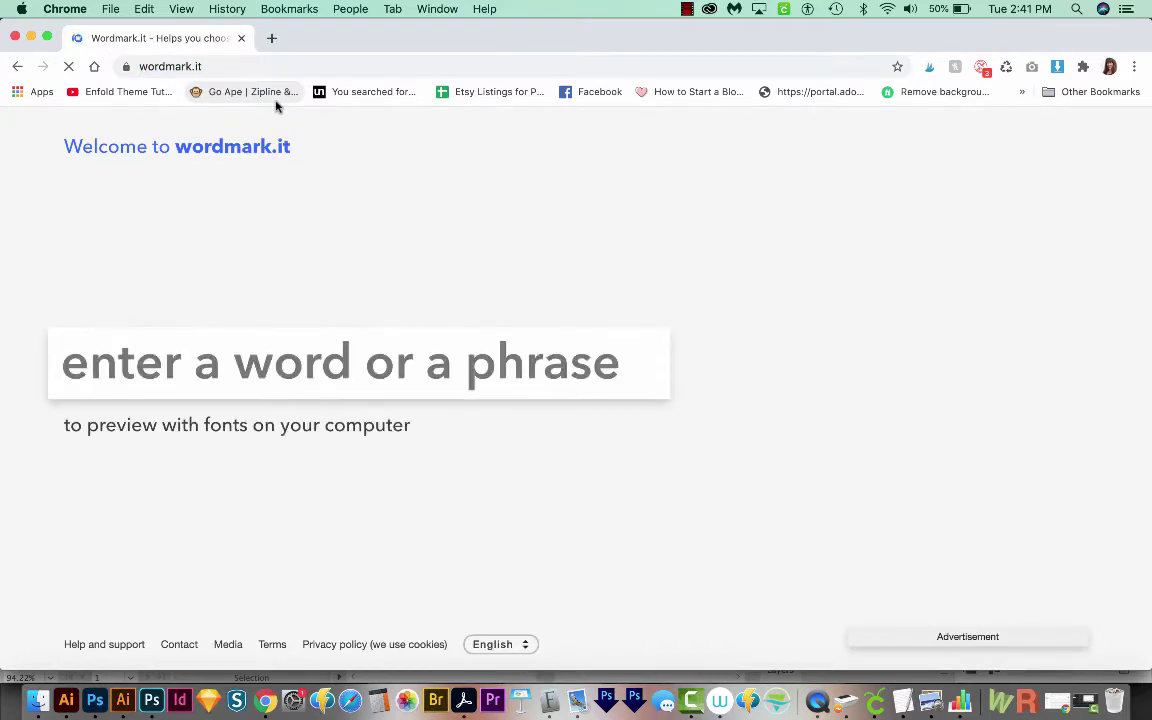
{"action": "type", "text": "NURSE"}
{"action": "key", "text": "Return"}
{"action": "mouse_move", "coordinate": [255, 300]}
{"action": "left_mouse_down"}
{"action": "mouse_move", "coordinate": [277, 325]}
{"action": "mouse_move", "coordinate": [380, 309]}
{"action": "mouse_move", "coordinate": [393, 352]}
{"action": "mouse_move", "coordinate": [933, 234]}
{"action": "mouse_move", "coordinate": [1133, 150]}
{"action": "mouse_move", "coordinate": [1060, 468]}
{"action": "left_mouse_up"}
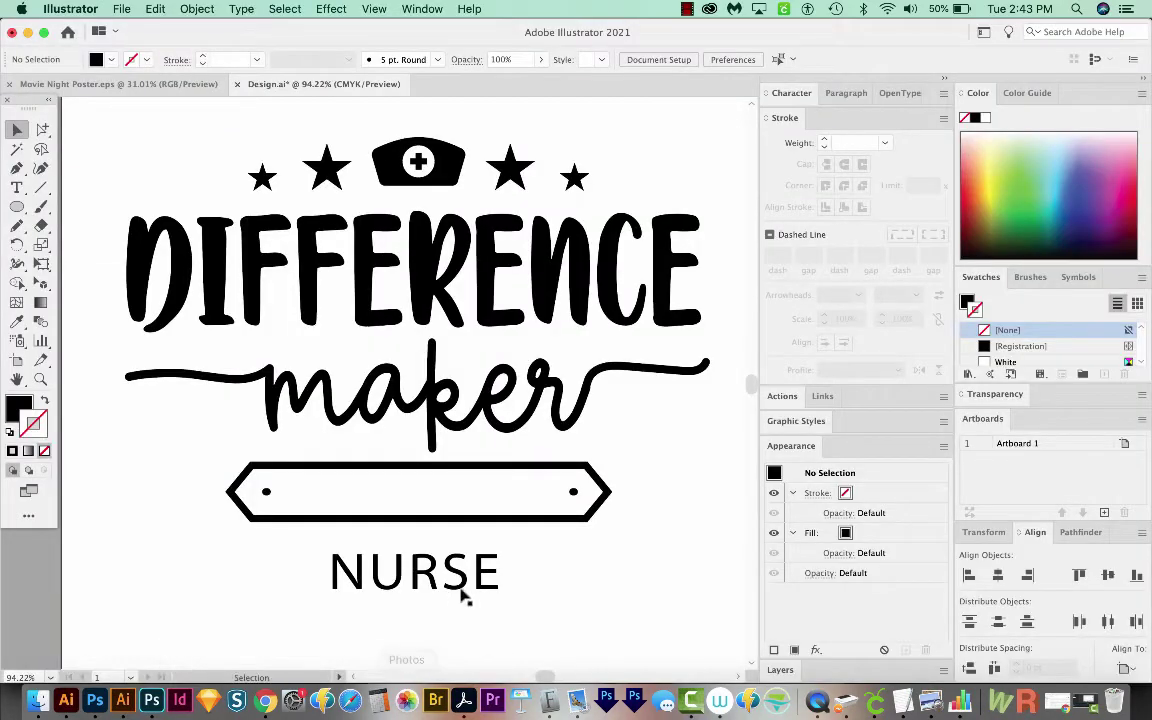
Step: Switch to Illustrator, set the NURSE text to the Cooper Std Black font and move it inside the banner frame
{"action": "left_click", "coordinate": [455, 588]}
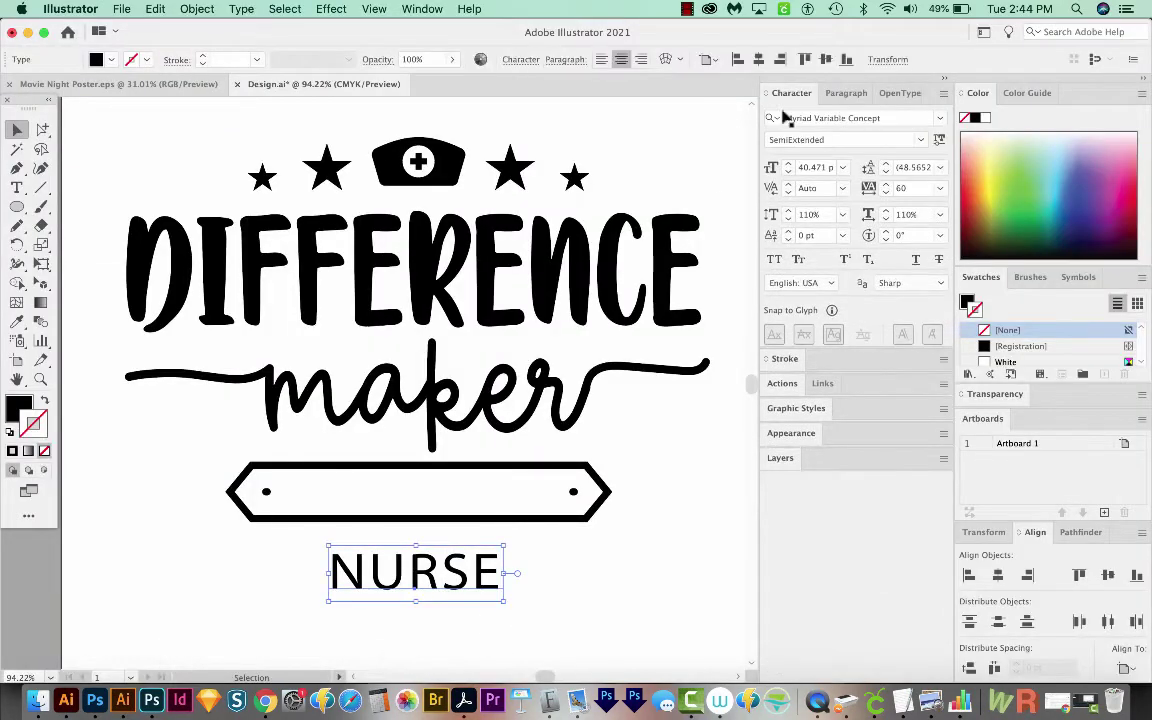
{"action": "left_click", "coordinate": [819, 118]}
{"action": "type", "text": "coop"}
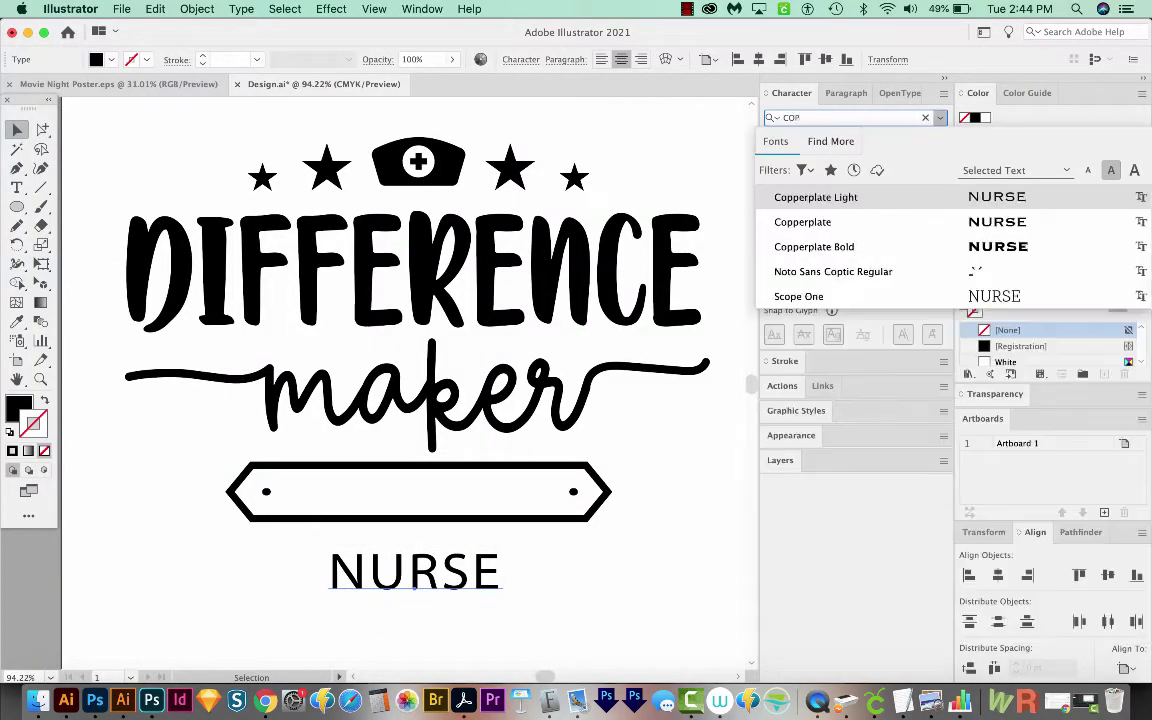
{"action": "key", "text": "Return"}
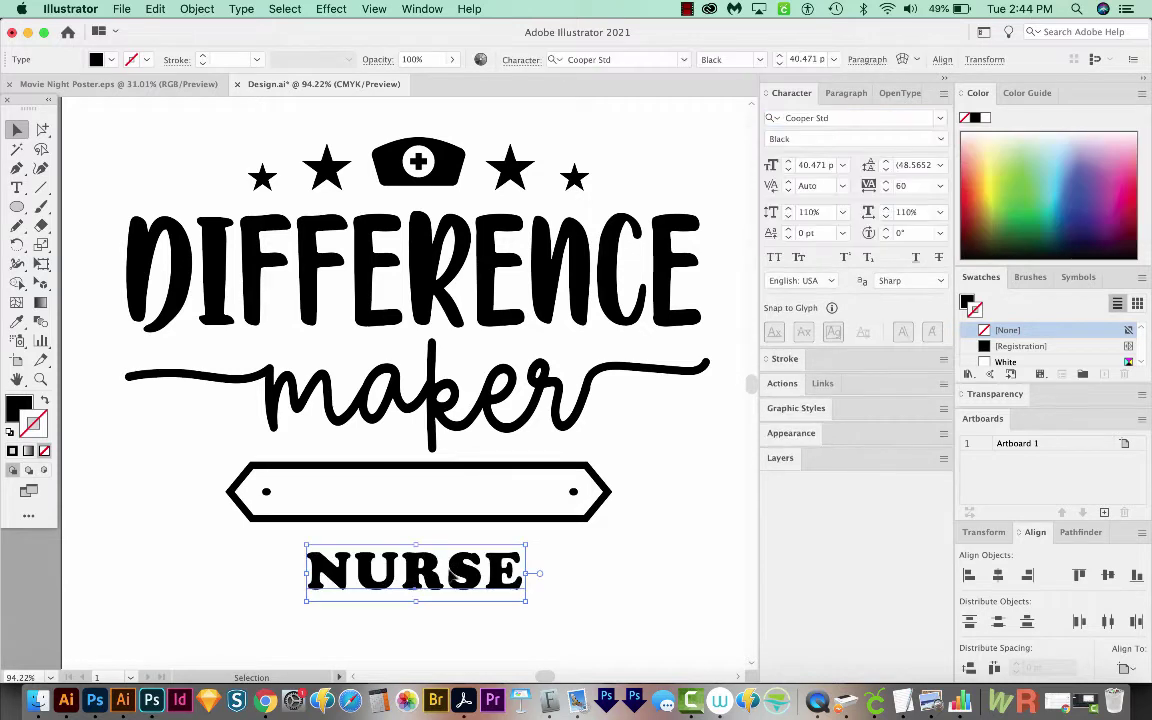
{"action": "left_click_drag", "start_coordinate": [453, 583], "coordinate": [458, 505]}
{"action": "left_click", "coordinate": [404, 617]}
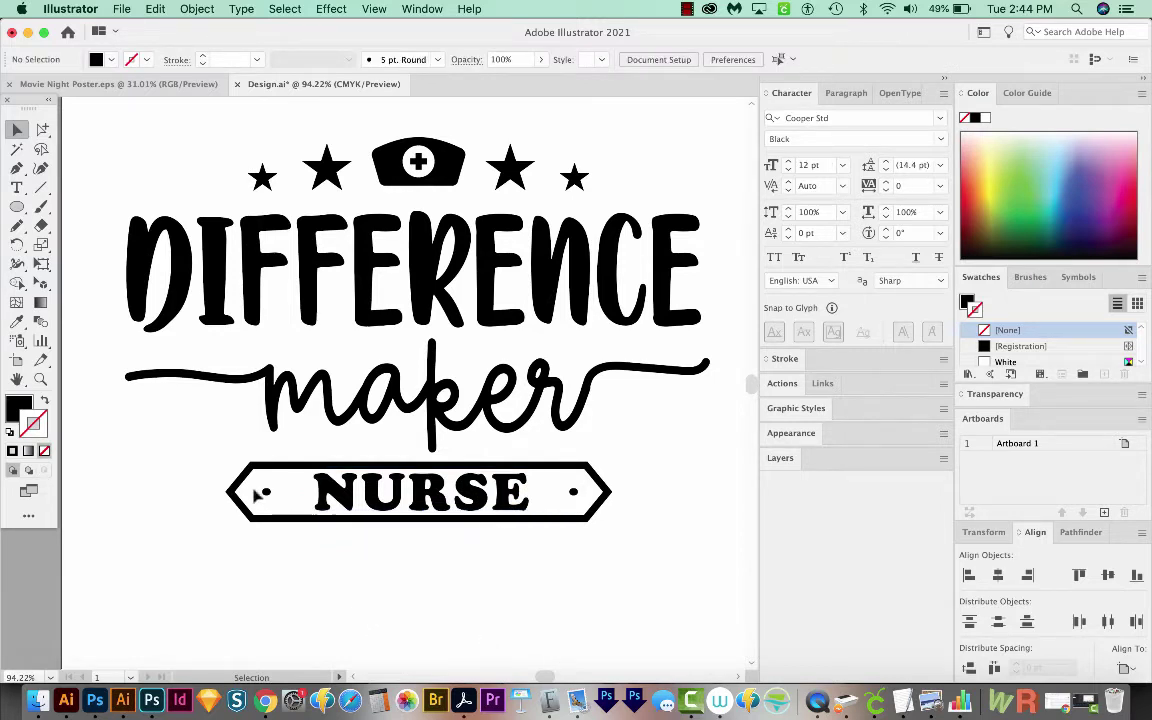
Step: Switch to Chrome and preview NURSE in Google fonts with the one-time trial, browsing the font samples
{"action": "left_click", "coordinate": [265, 700]}
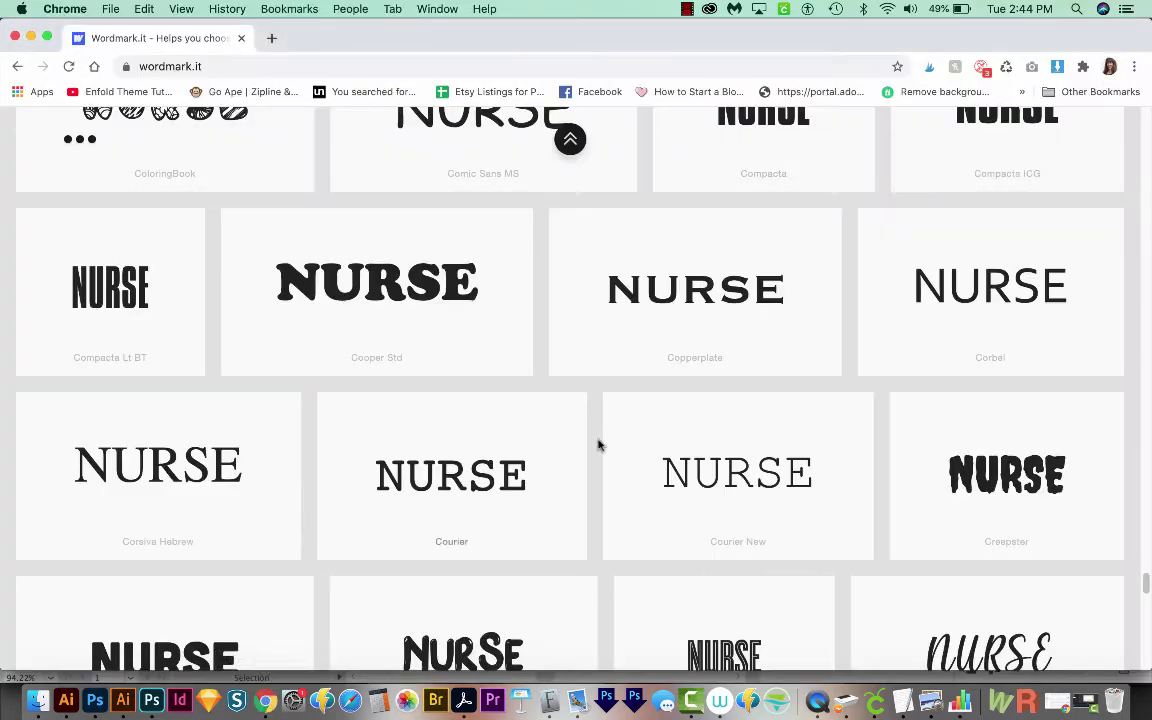
{"action": "left_click_drag", "start_coordinate": [1144, 578], "coordinate": [1044, 100]}
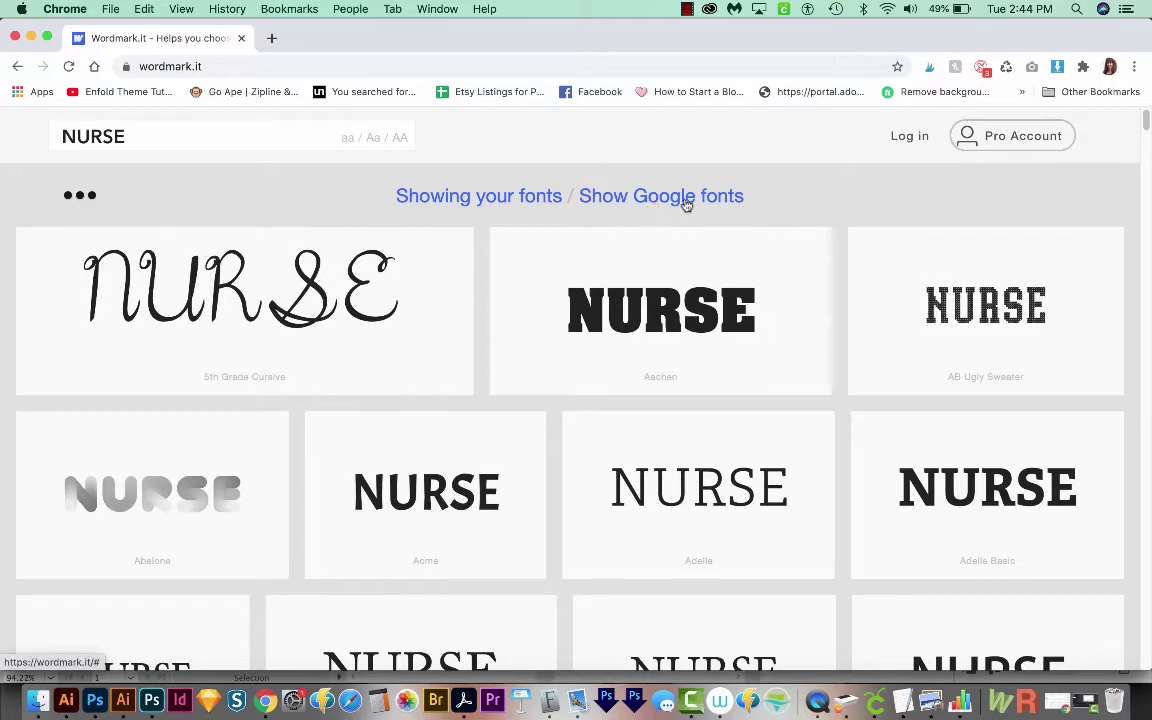
{"action": "left_click", "coordinate": [662, 196]}
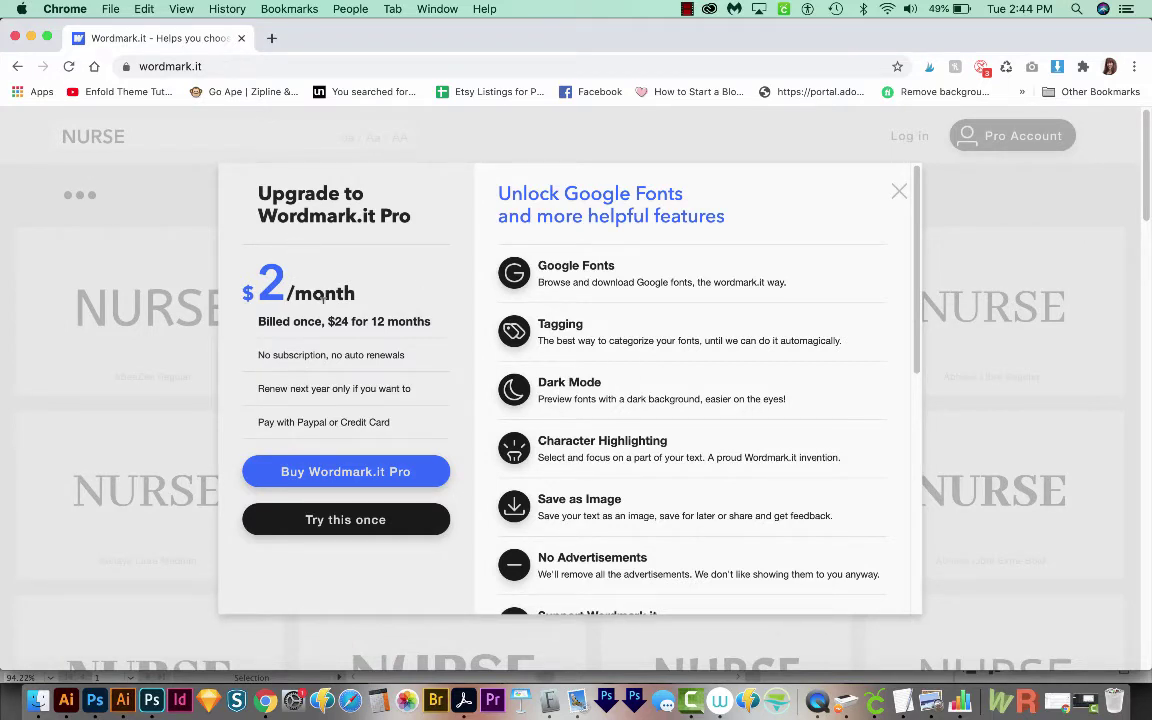
{"action": "left_click", "coordinate": [341, 520]}
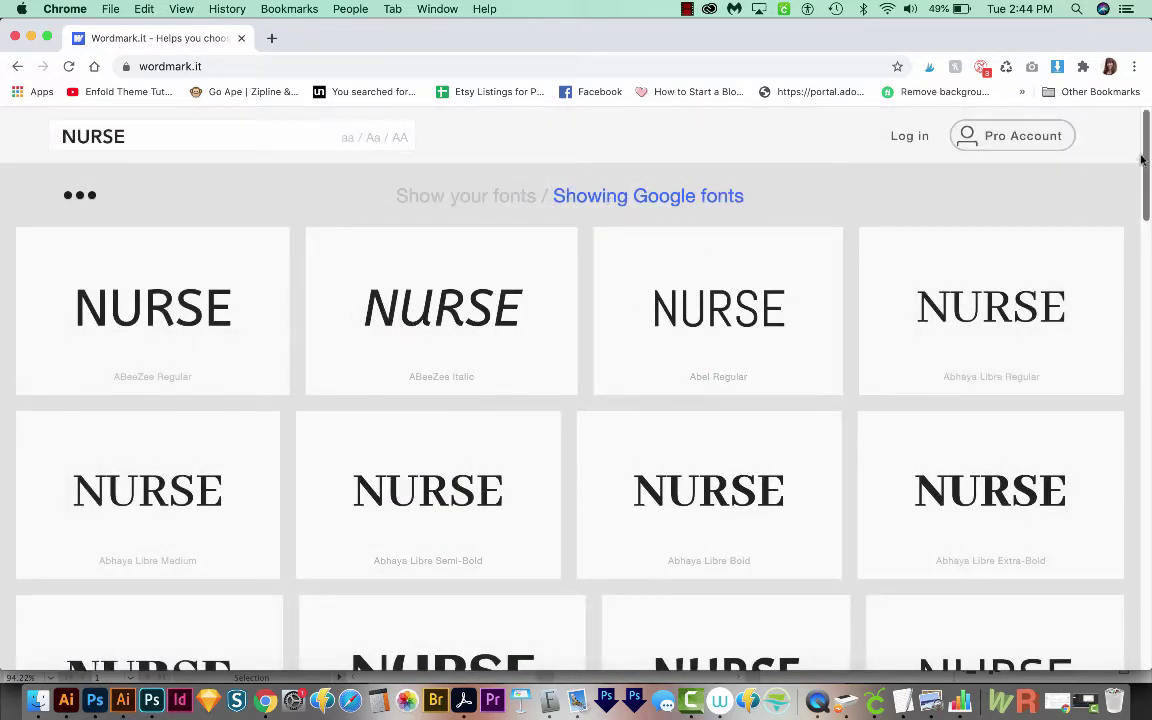
{"action": "left_click_drag", "start_coordinate": [1147, 152], "coordinate": [1118, 370]}
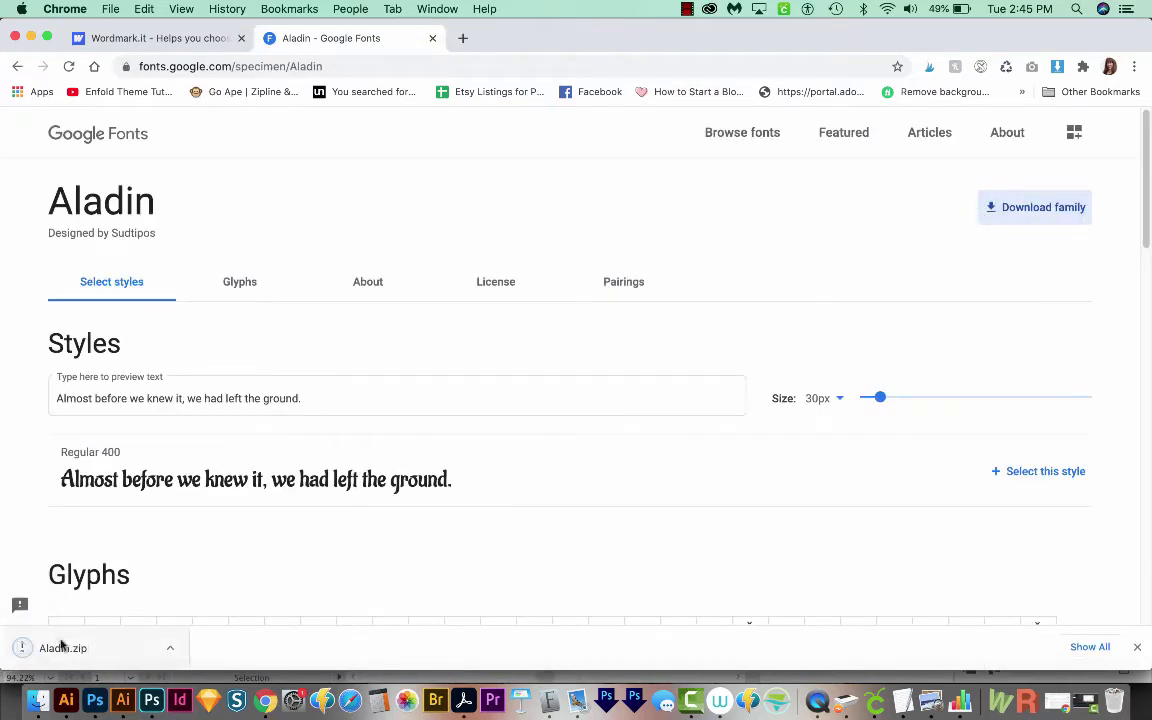
Step: Show the downloaded Aladin.zip in Finder and extract it
{"action": "left_click", "coordinate": [169, 648]}
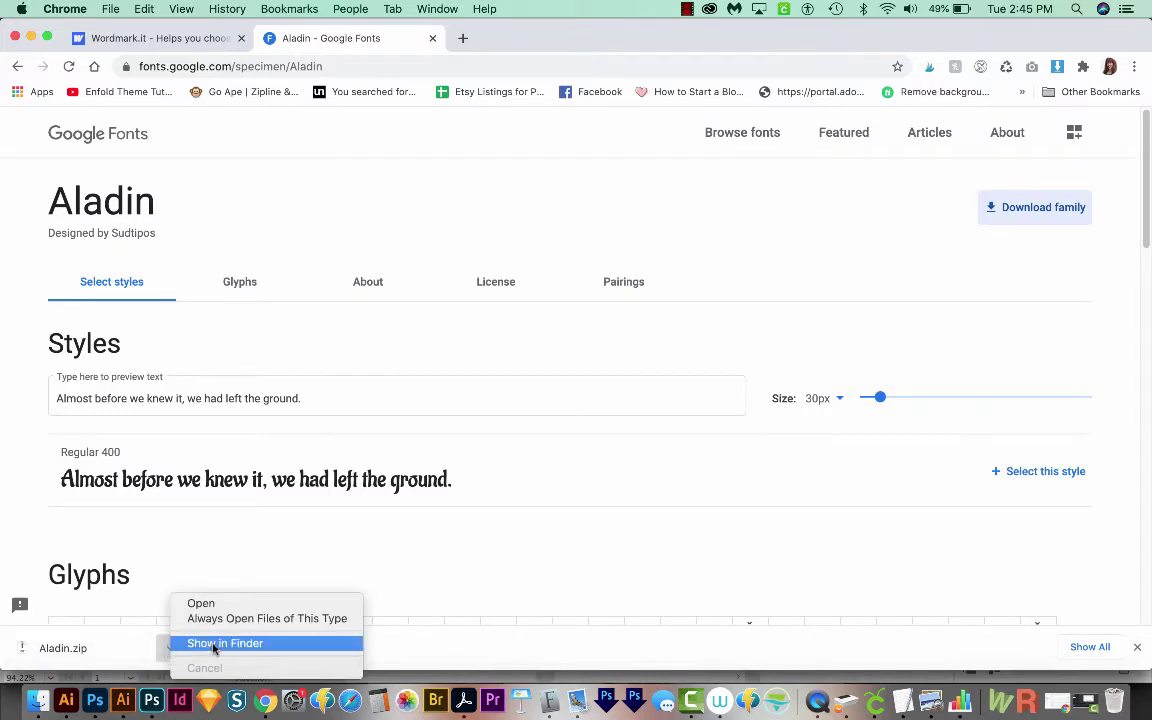
{"action": "left_click", "coordinate": [213, 646]}
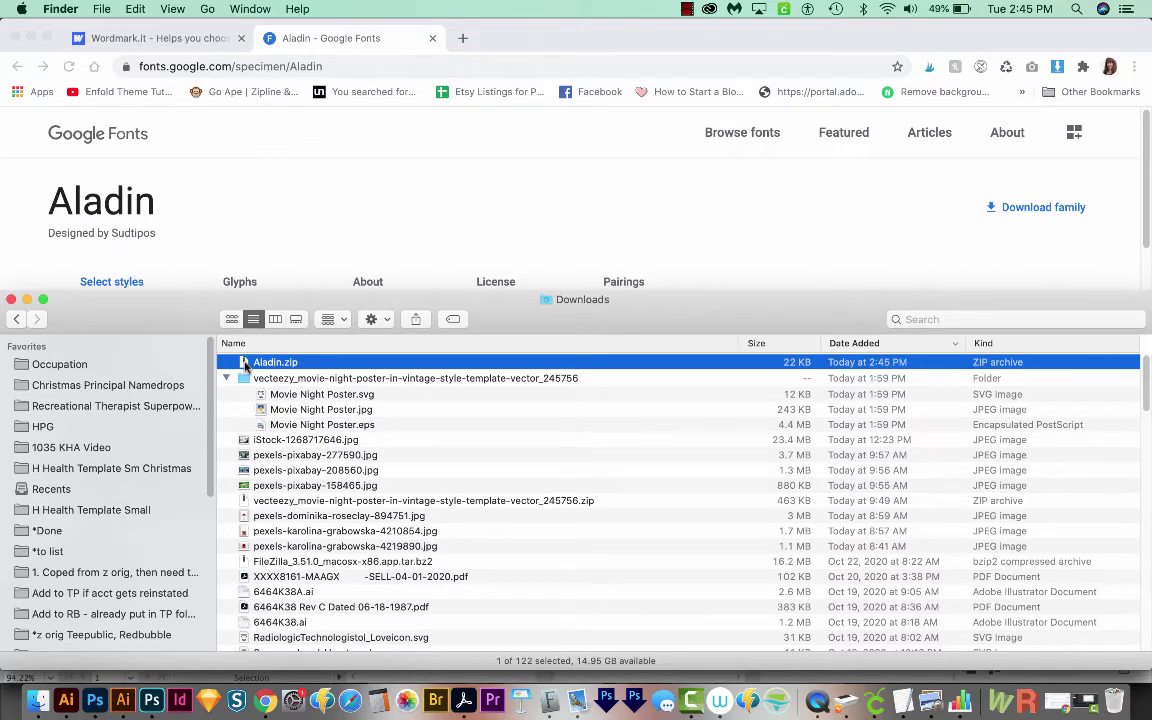
{"action": "double_click", "coordinate": [245, 366]}
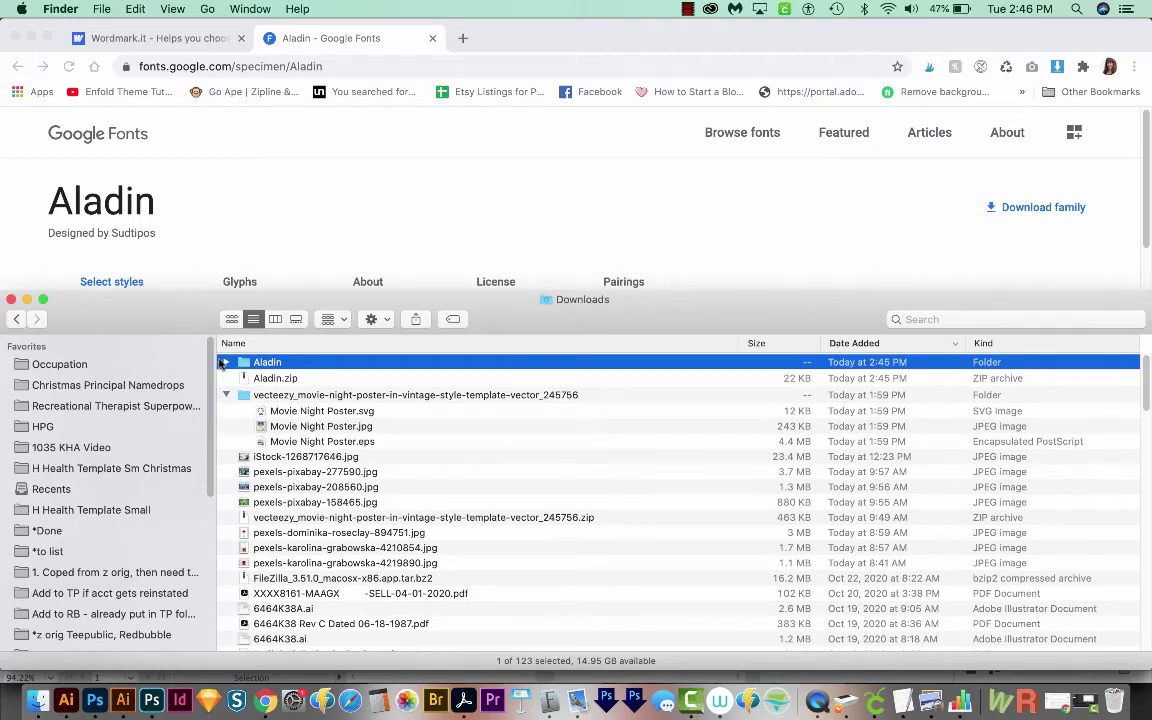
Step: Preview Aladin-Regular.ttf from the extracted Aladin folder in Font Book and close the preview without installing it
{"action": "left_click", "coordinate": [226, 363]}
{"action": "left_click", "coordinate": [311, 379]}
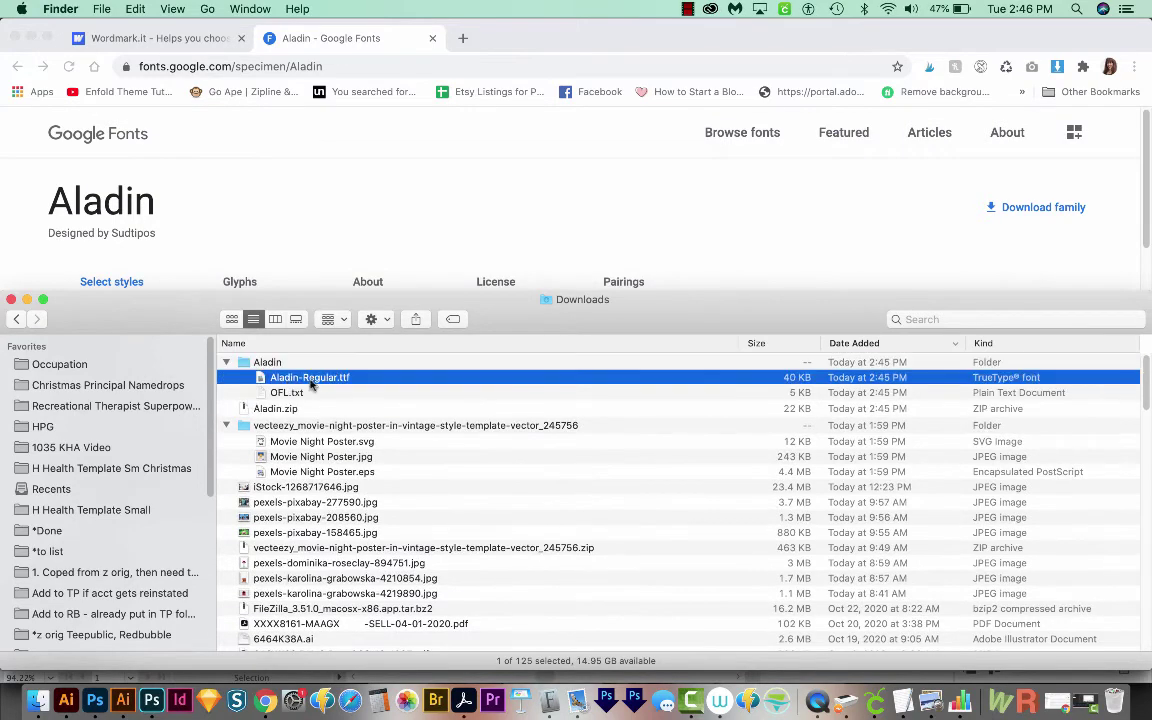
{"action": "double_click", "coordinate": [262, 381]}
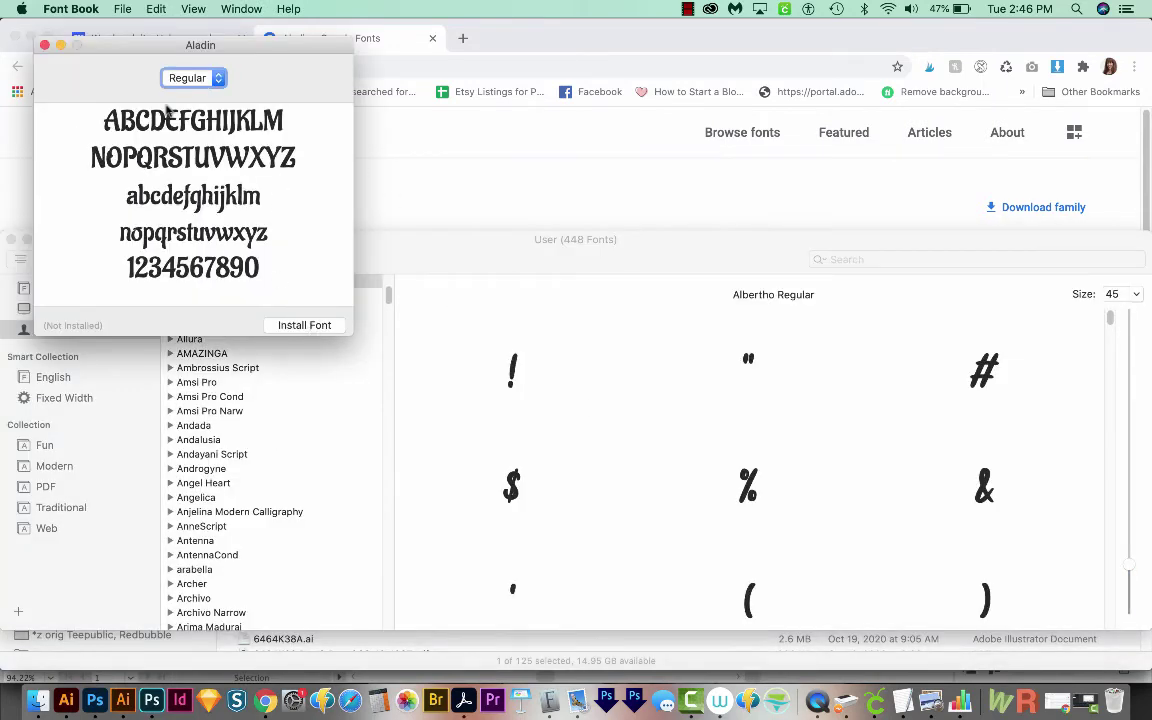
{"action": "left_click", "coordinate": [45, 46]}
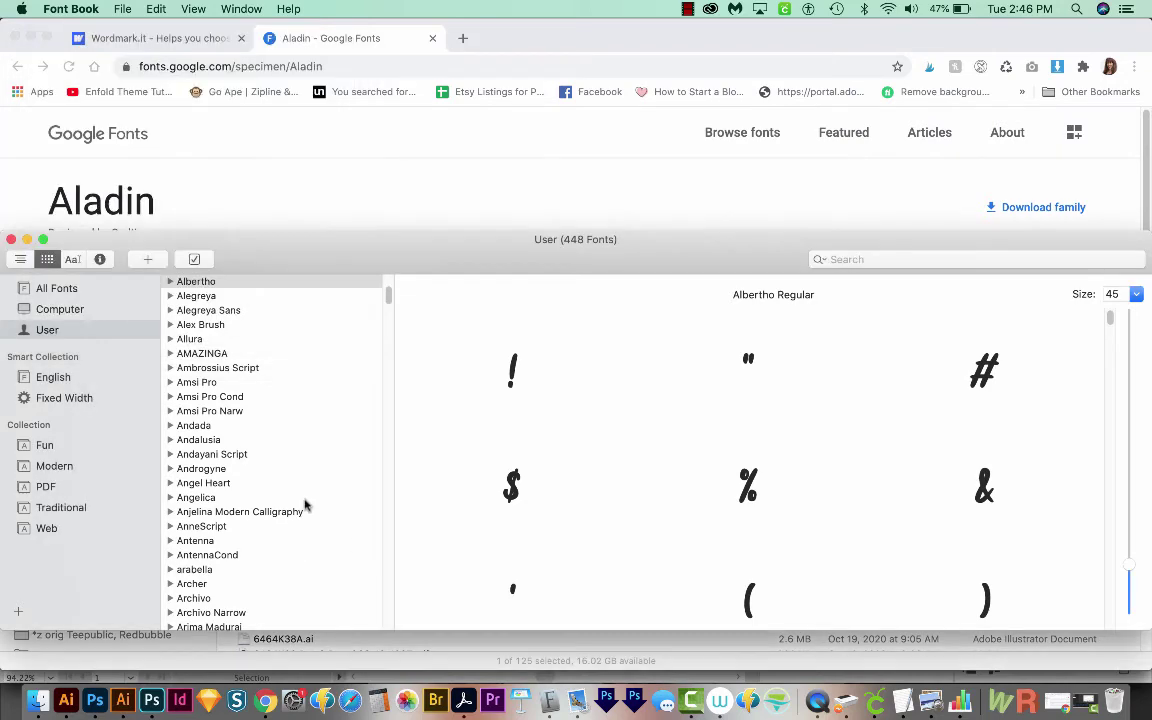
Step: Switch to Illustrator, search the fonts for "ala" for the NURSE text, and leave the search without applying a font
{"action": "left_click", "coordinate": [123, 700]}
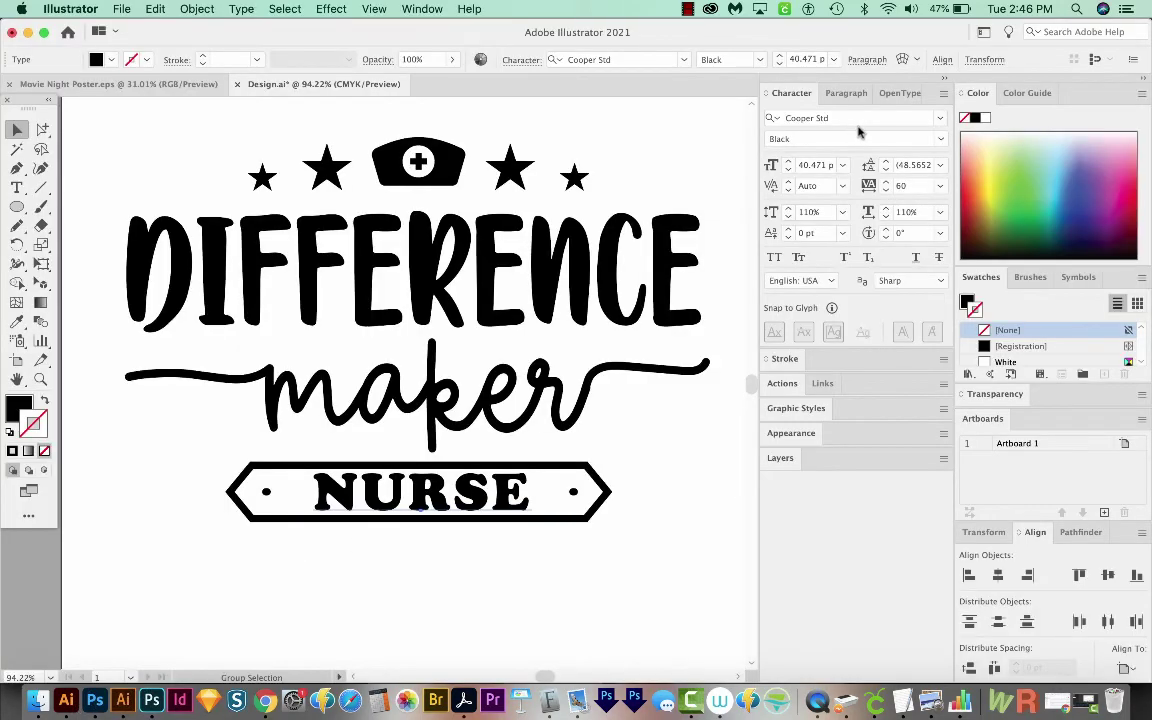
{"action": "left_click", "coordinate": [856, 120]}
{"action": "type", "text": "ala"}
{"action": "key", "text": "BackSpace"}
{"action": "key", "text": "BackSpace"}
{"action": "key", "text": "BackSpace"}
{"action": "left_click", "coordinate": [617, 617]}
{"action": "left_click", "coordinate": [545, 558]}
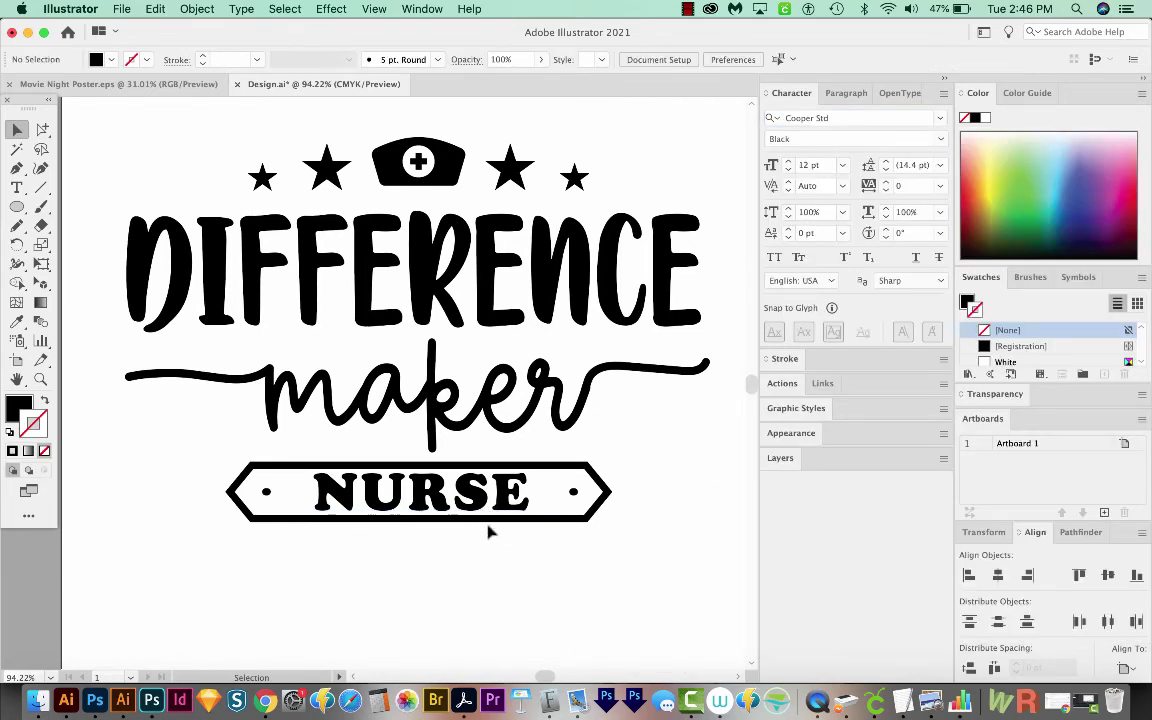